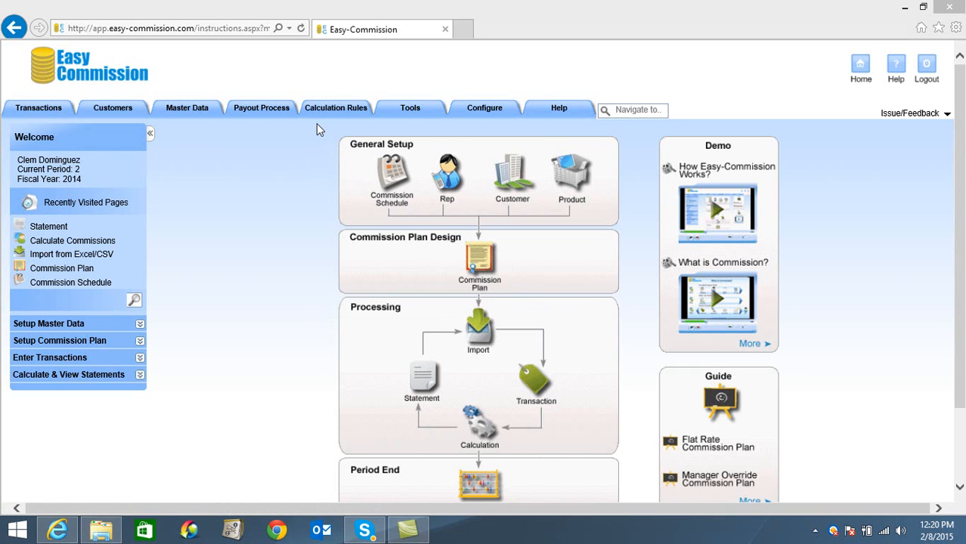
# Open the Excel/CSV import page and download the Excel template for the Transaction target object, opening it for viewing
pyautogui.moveTo(326, 108)
pyautogui.moveTo(272, 109)
pyautogui.moveTo(282, 132)
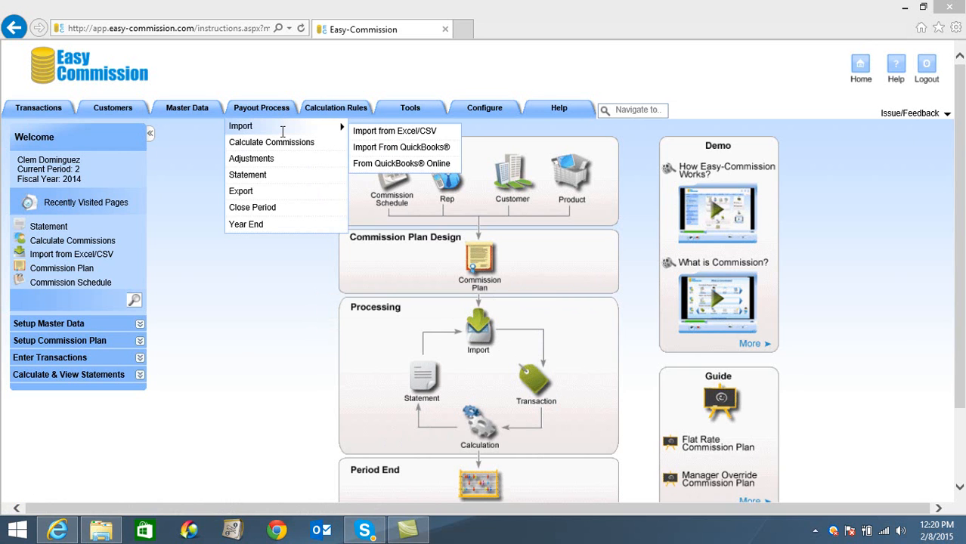
pyautogui.click(366, 133)
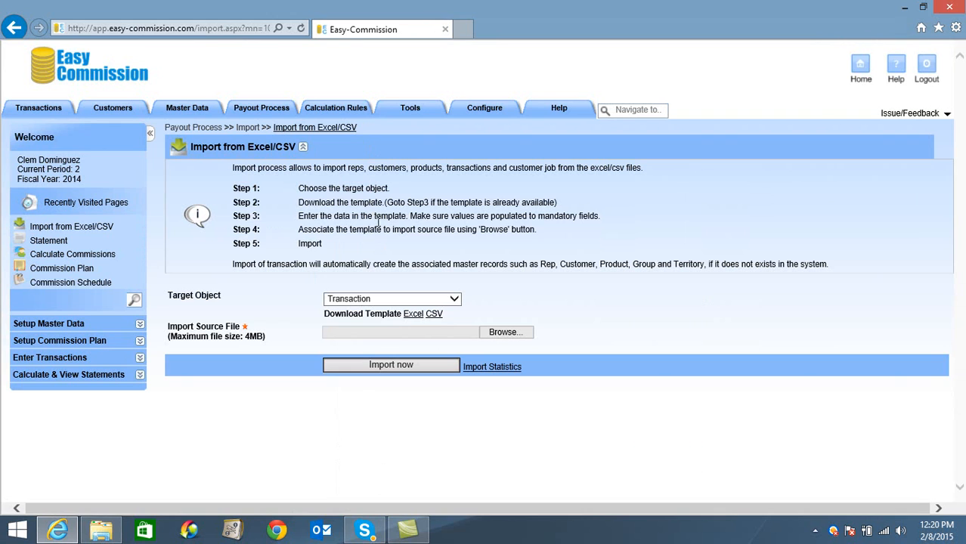
pyautogui.click(420, 315)
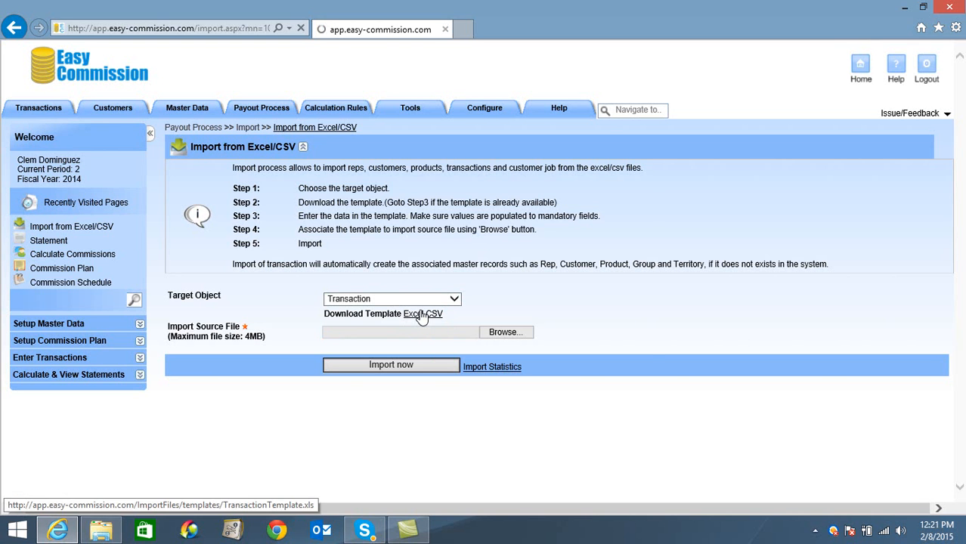
pyautogui.click(550, 336)
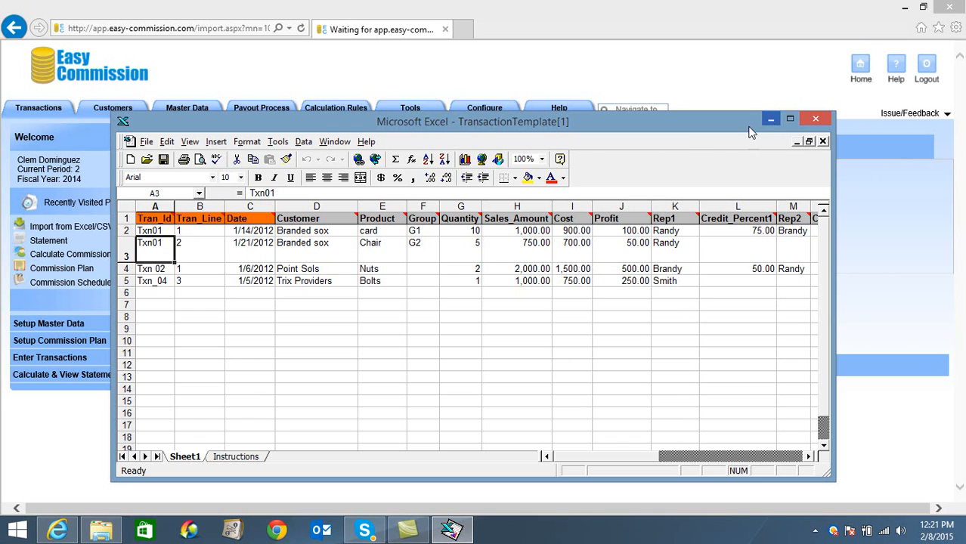
# Examine the transaction template's column headers and their comments in a maximized window, and close the workbook and Excel
pyautogui.click(790, 119)
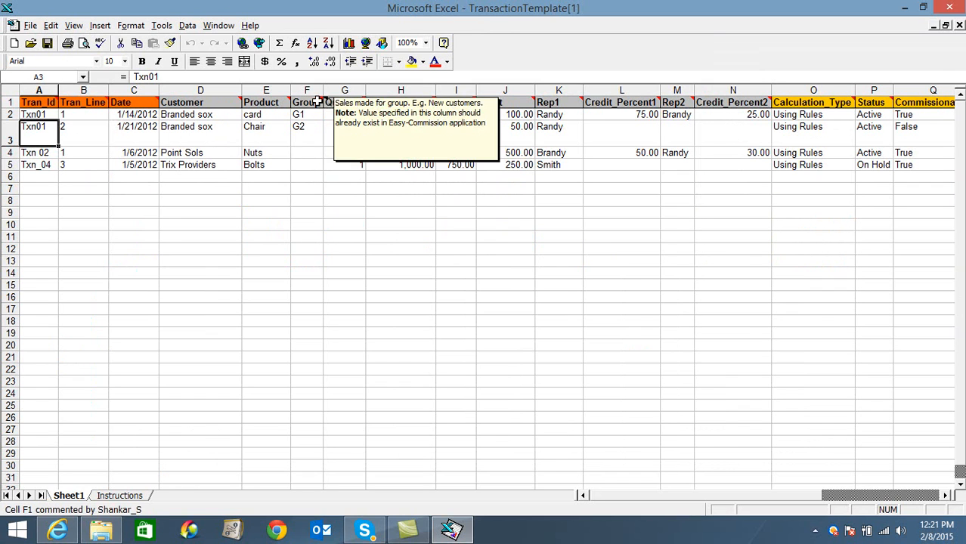
pyautogui.moveTo(591, 108)
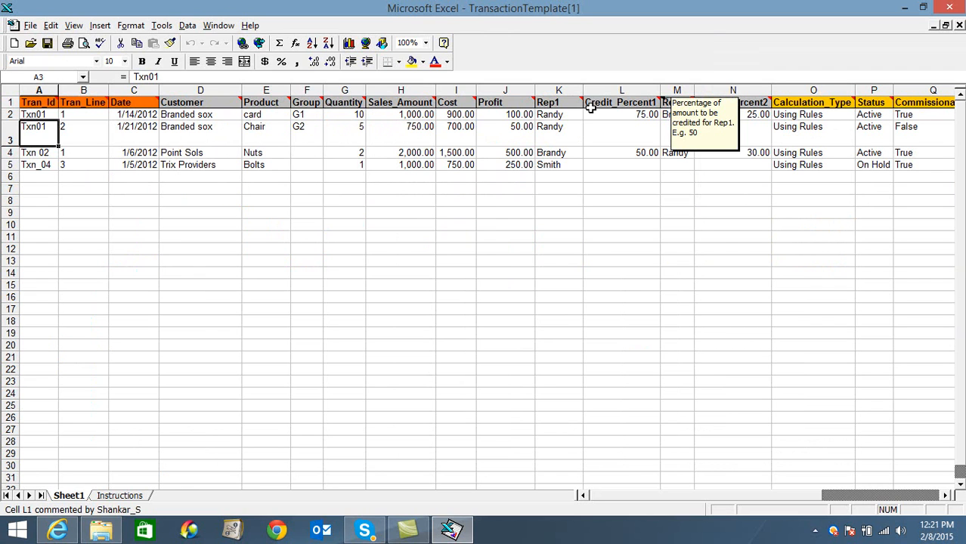
pyautogui.moveTo(311, 106)
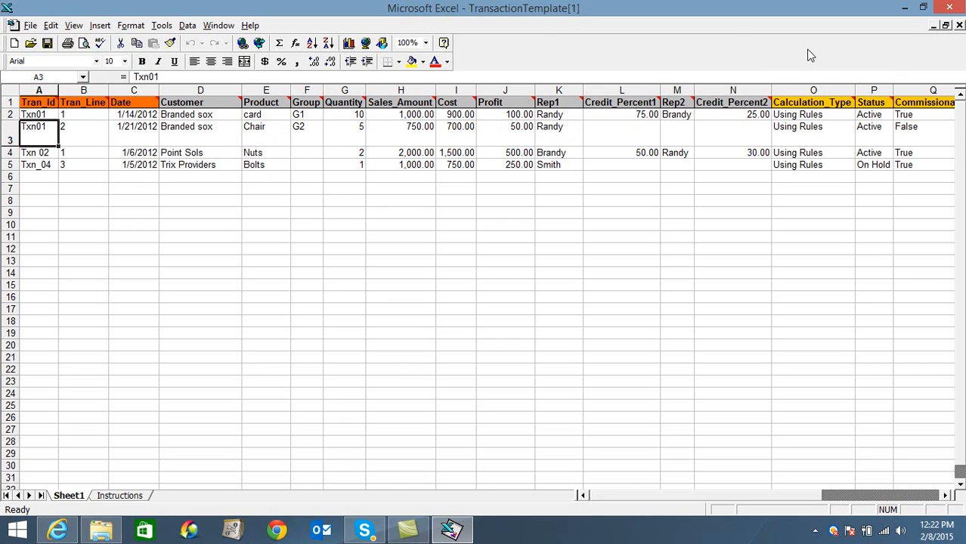
pyautogui.click(959, 26)
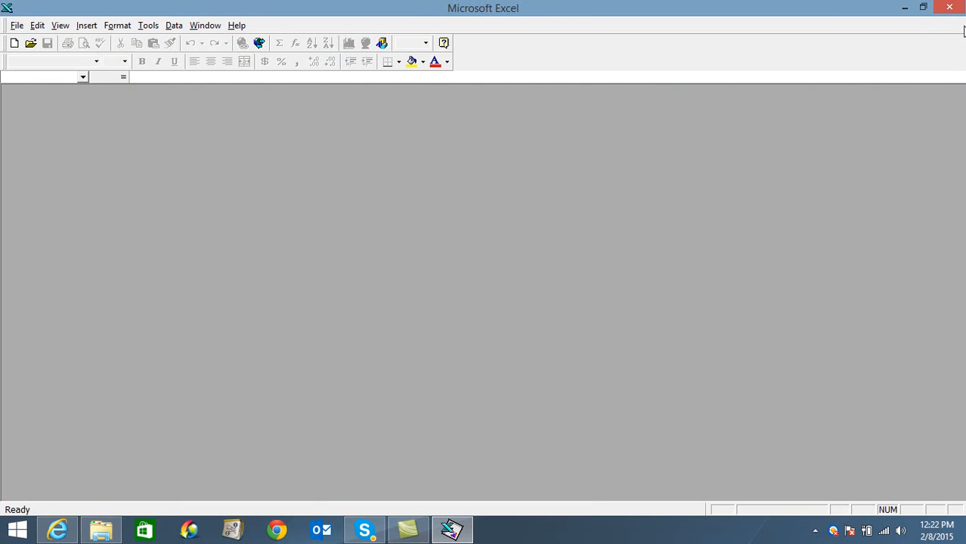
pyautogui.click(949, 7)
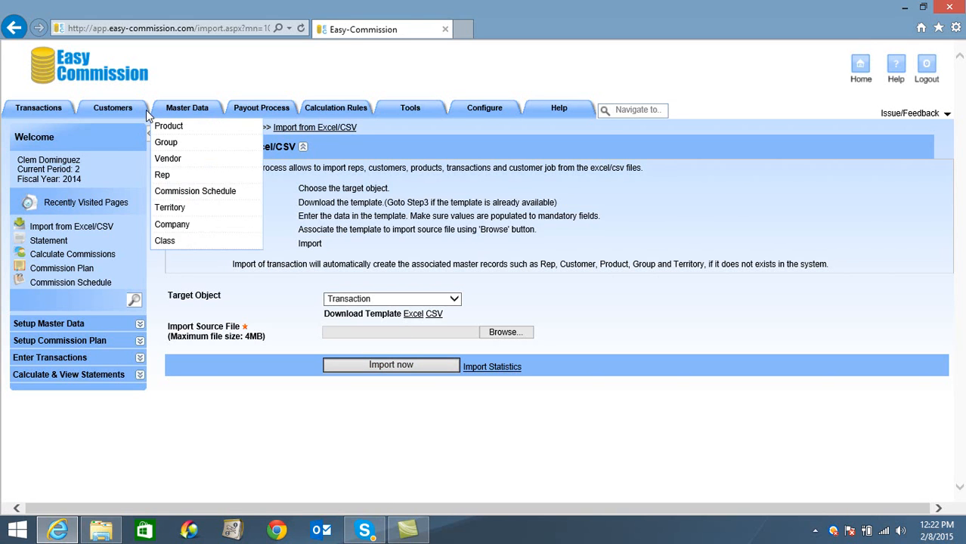
# View the product list in the master data and open a blank new-product form to examine its fields
pyautogui.moveTo(89, 113)
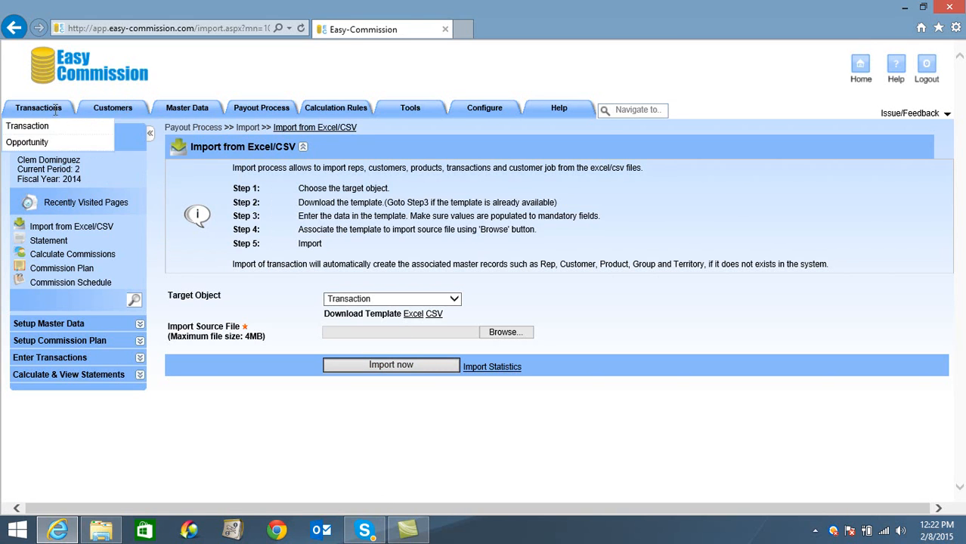
pyautogui.moveTo(175, 112)
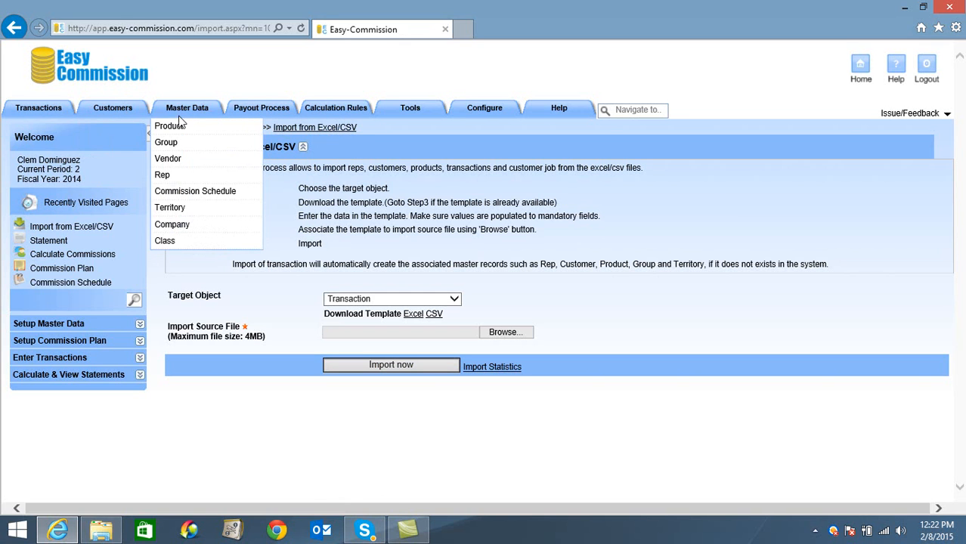
pyautogui.click(181, 126)
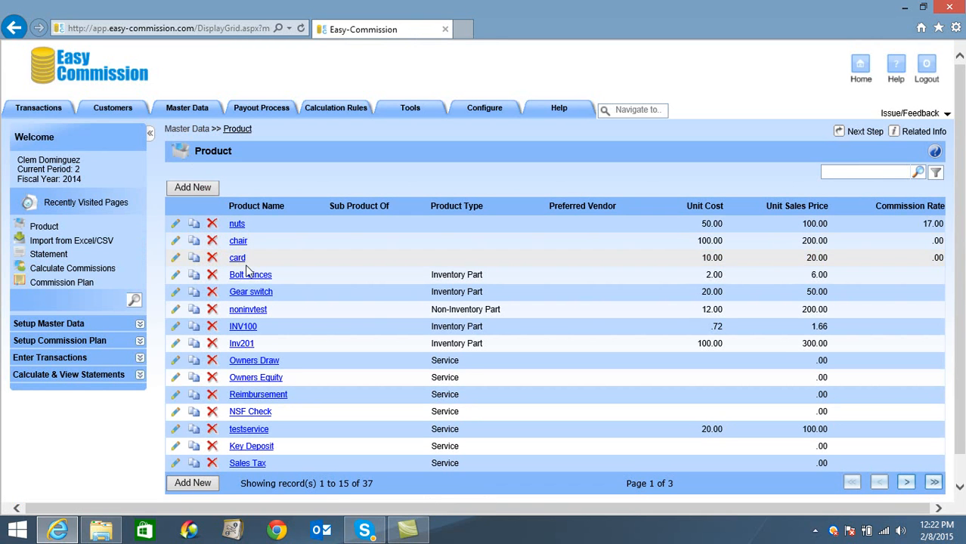
pyautogui.click(191, 191)
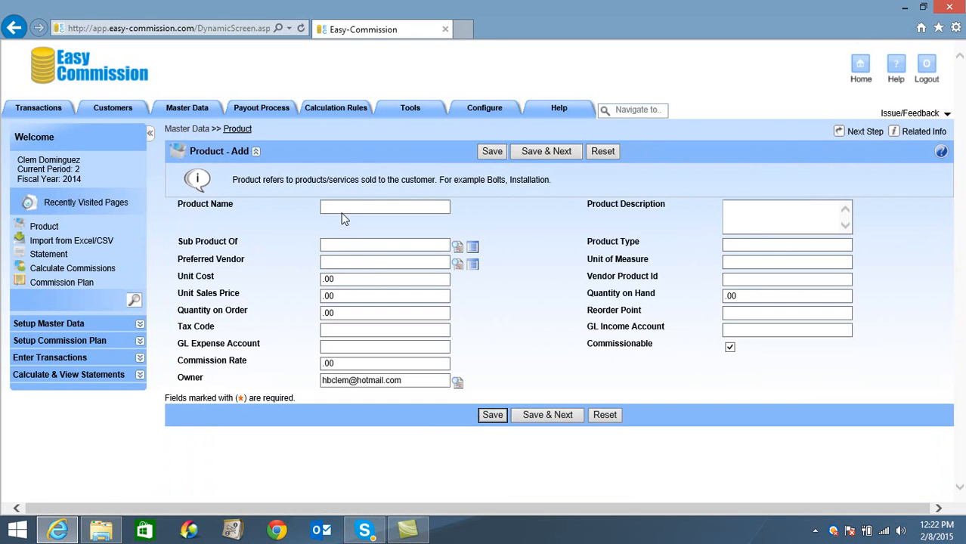
pyautogui.click(346, 345)
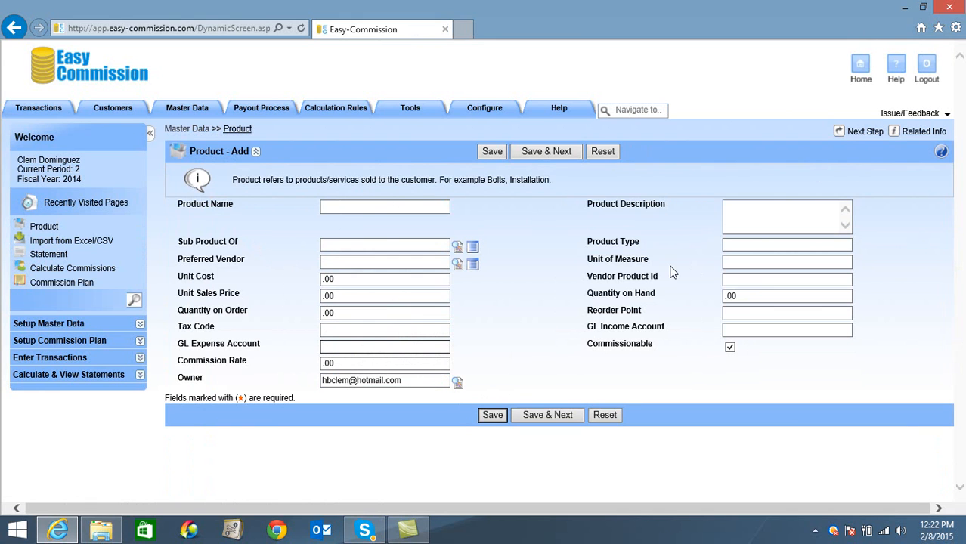
pyautogui.click(750, 244)
pyautogui.click(747, 264)
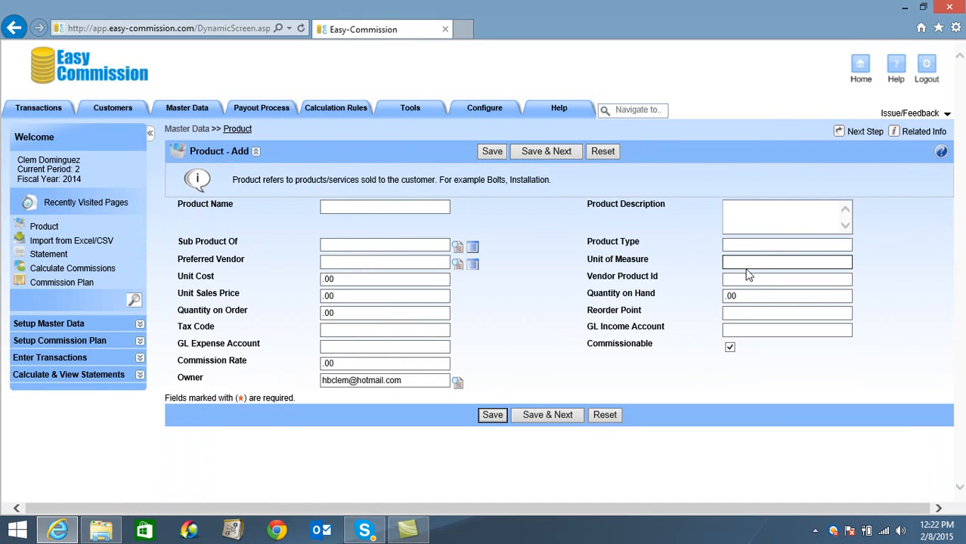
pyautogui.click(740, 218)
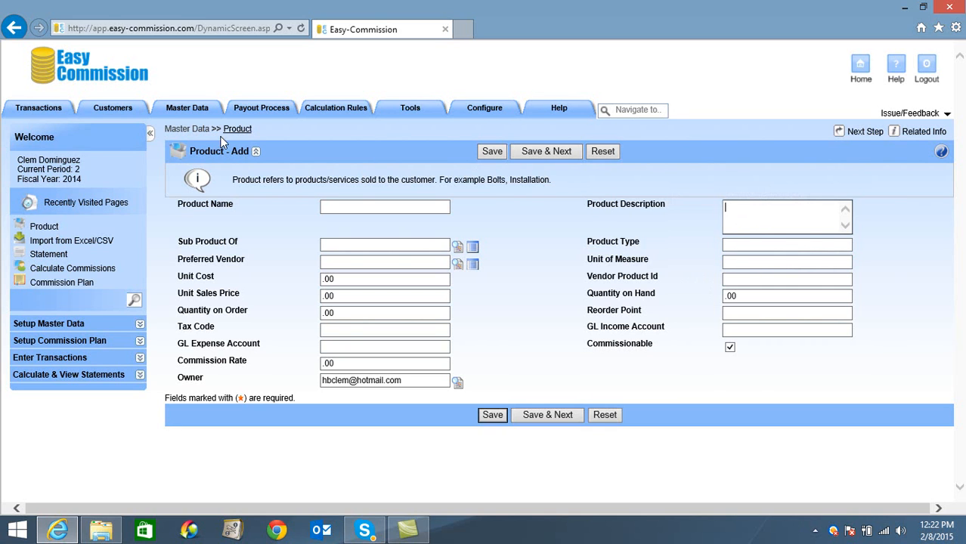
# View the customer list and open a blank new-customer form to examine its address and commission-related fields
pyautogui.moveTo(187, 109)
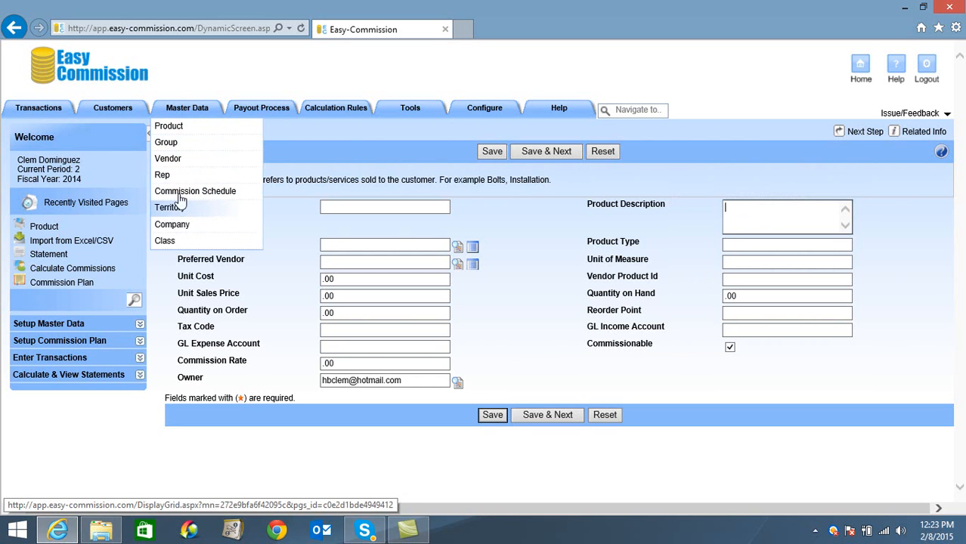
pyautogui.moveTo(124, 110)
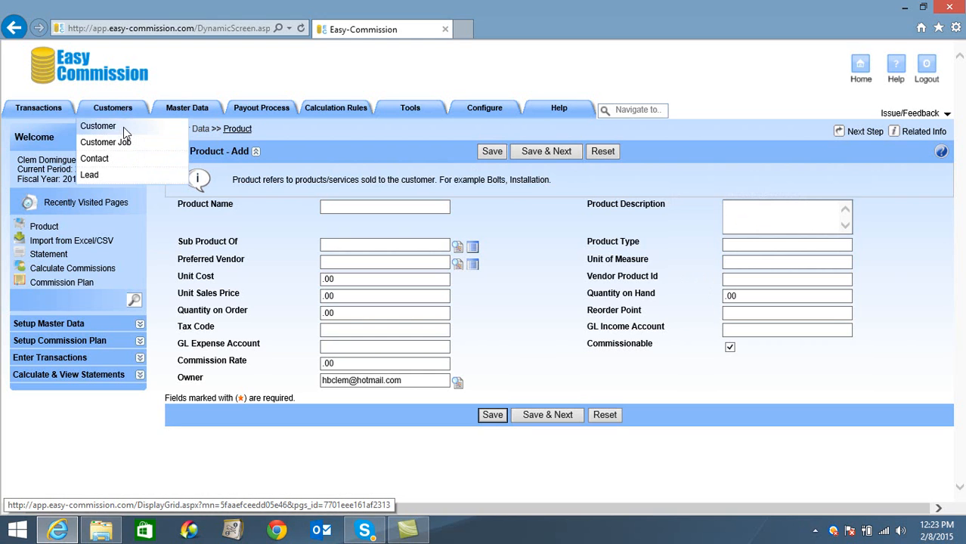
pyautogui.click(123, 127)
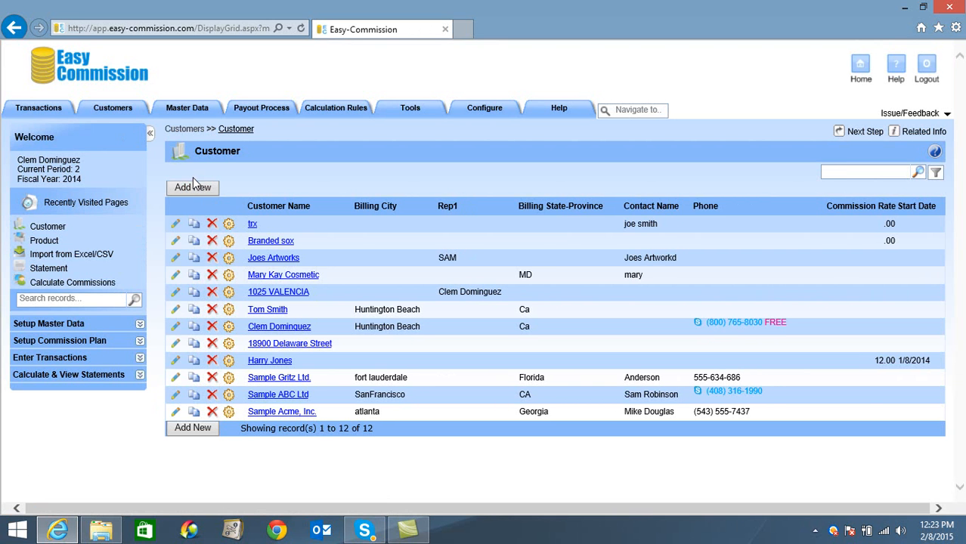
pyautogui.moveTo(229, 257)
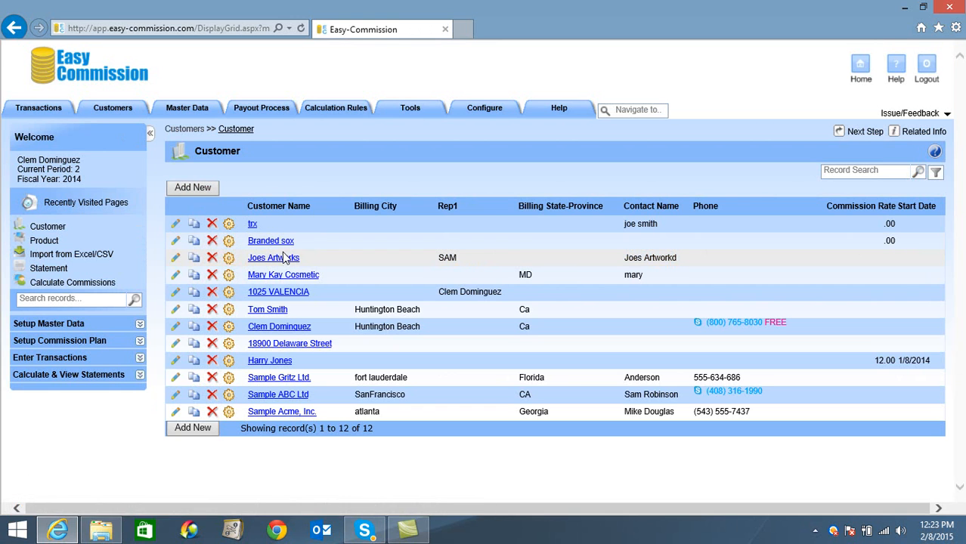
pyautogui.click(193, 188)
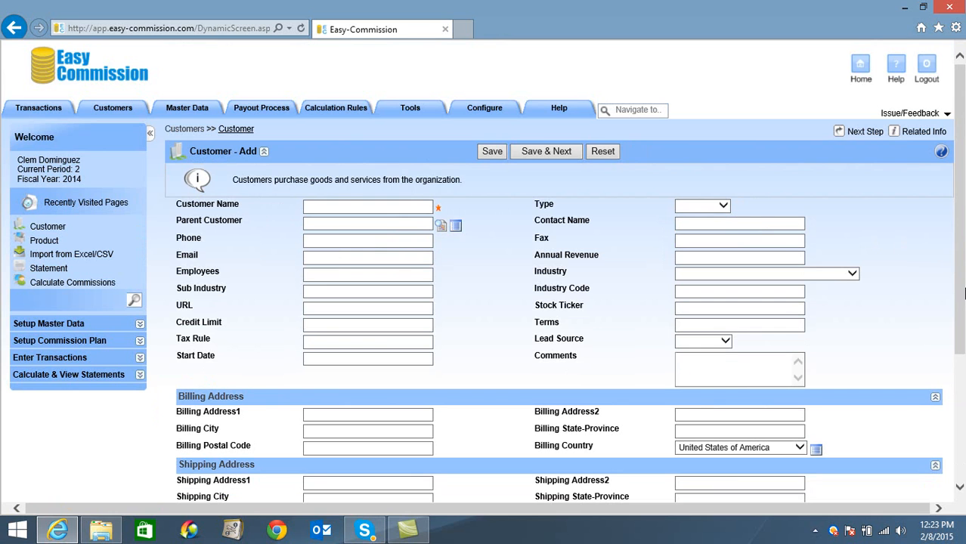
pyautogui.scroll(-3, 963, 293)
pyautogui.scroll(-1, 483, 272)
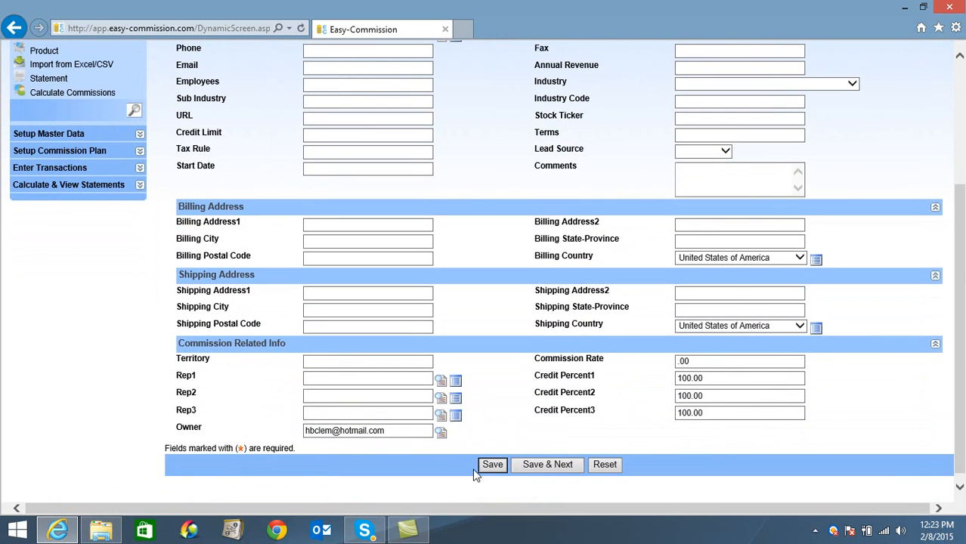
pyautogui.click(492, 465)
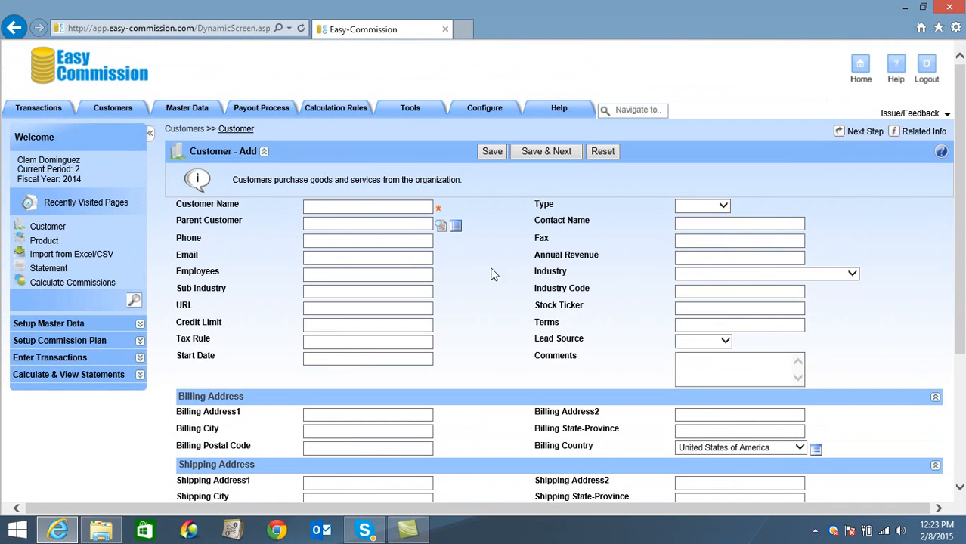
# View the rep list and open a blank new-rep form to examine its fields, including the login email ID
pyautogui.moveTo(181, 106)
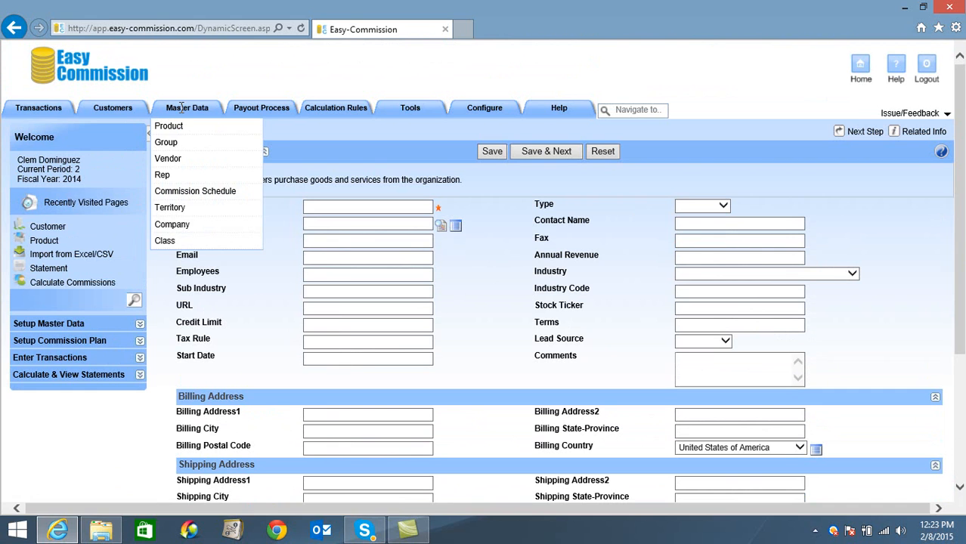
pyautogui.click(176, 177)
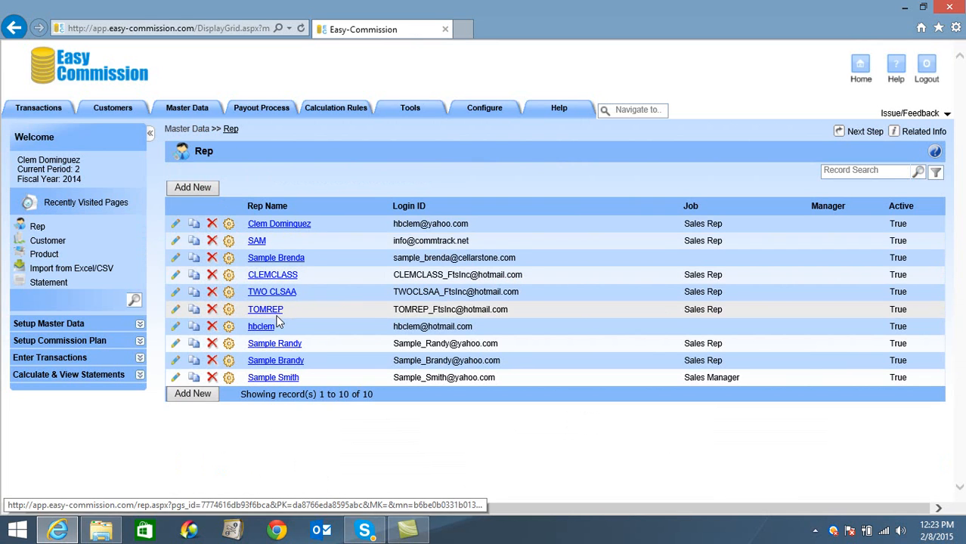
pyautogui.click(188, 193)
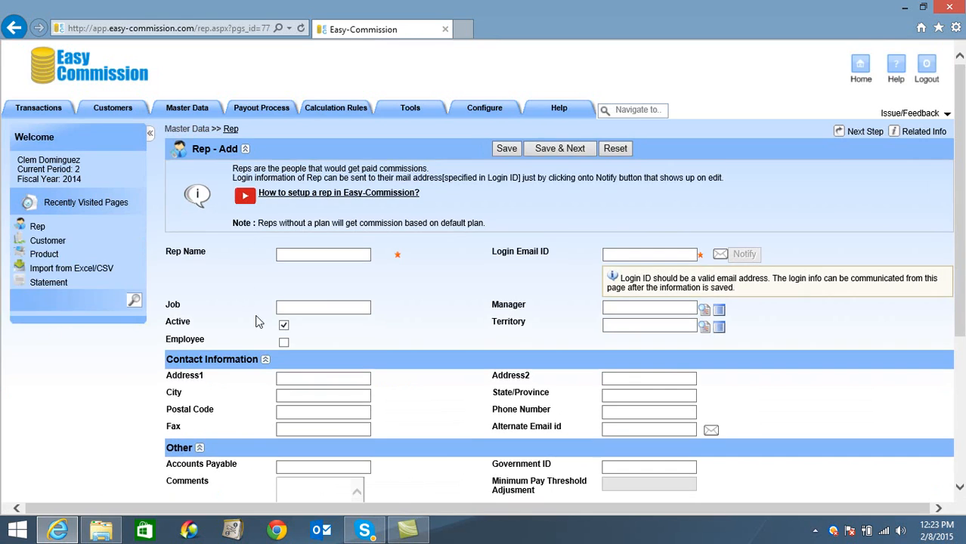
pyautogui.click(608, 255)
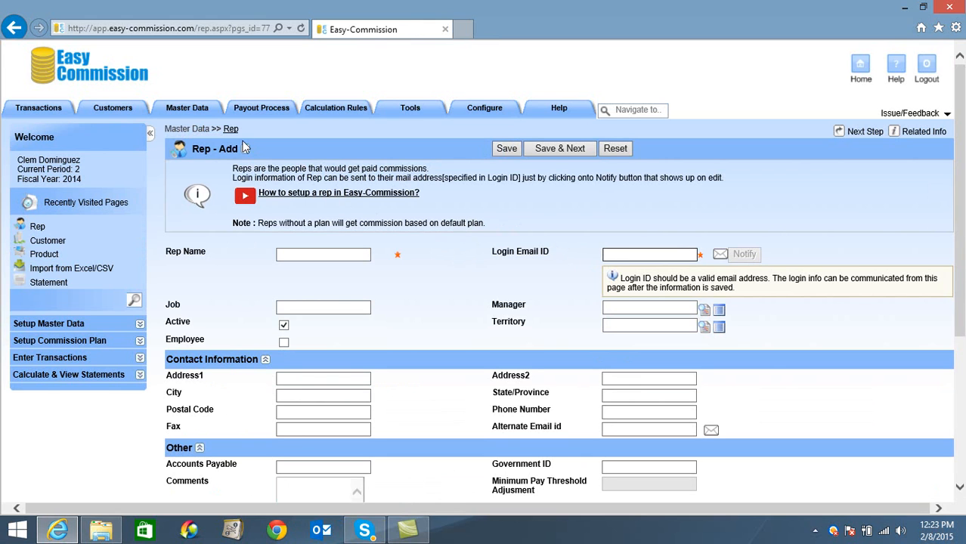
# Import the TransactionTemplate file on the Excel/CSV import page with Transaction as the target object
pyautogui.moveTo(224, 124)
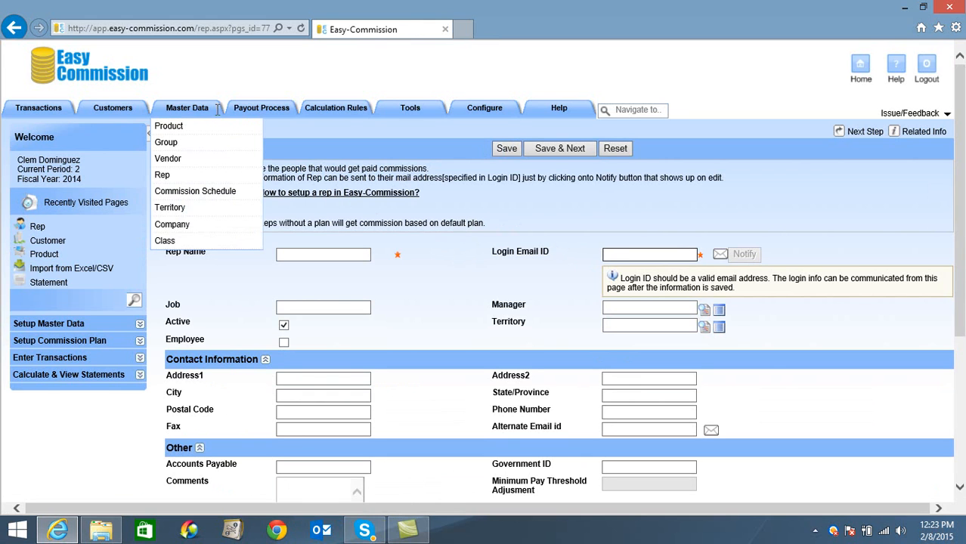
pyautogui.moveTo(264, 103)
pyautogui.moveTo(257, 126)
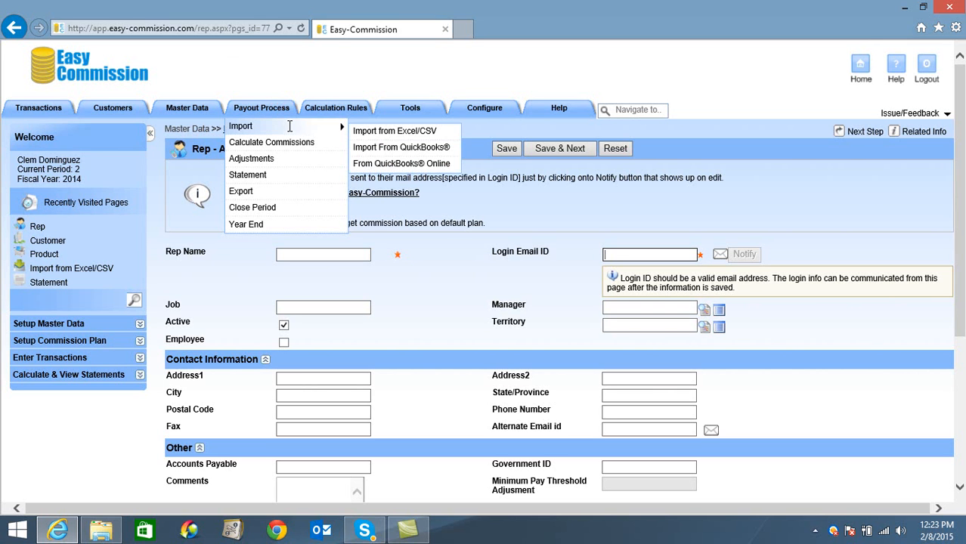
pyautogui.click(387, 132)
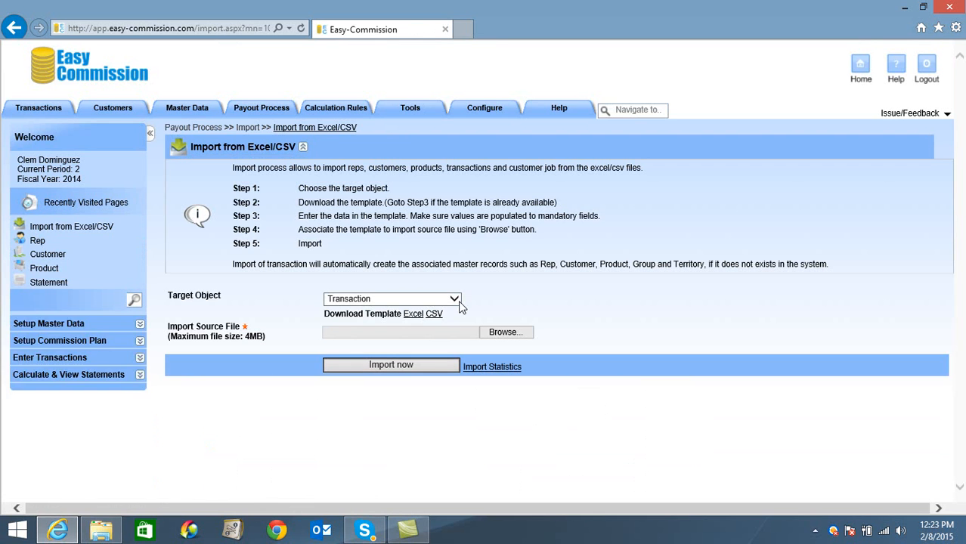
pyautogui.click(500, 337)
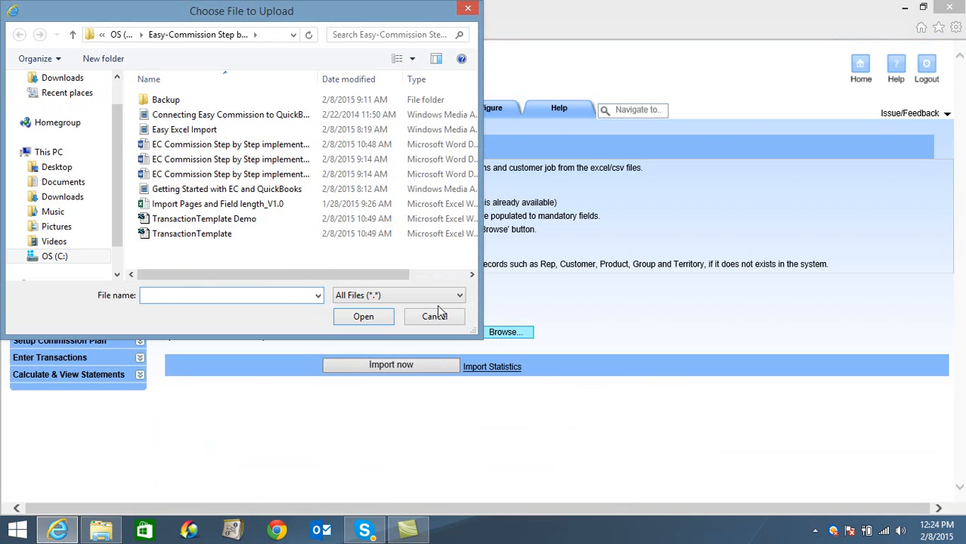
pyautogui.click(224, 236)
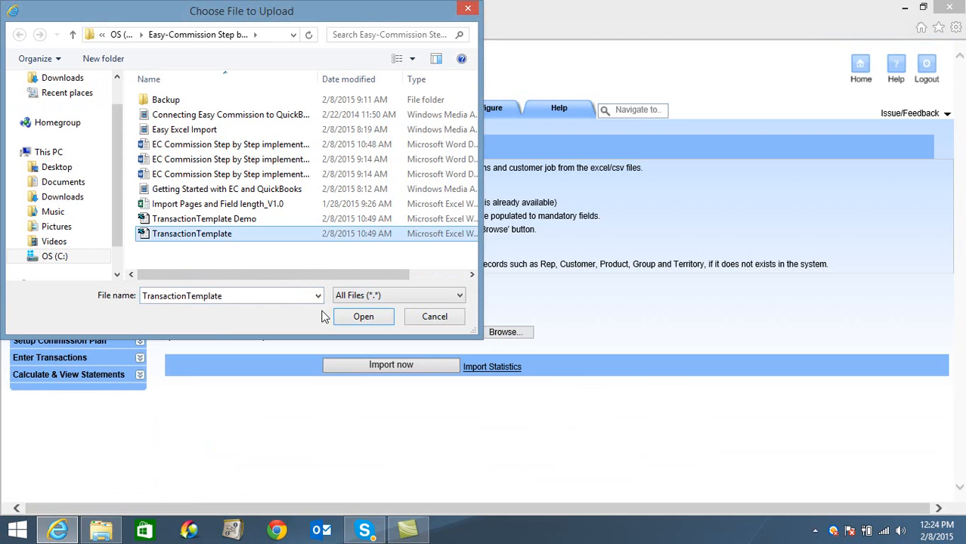
pyautogui.click(362, 318)
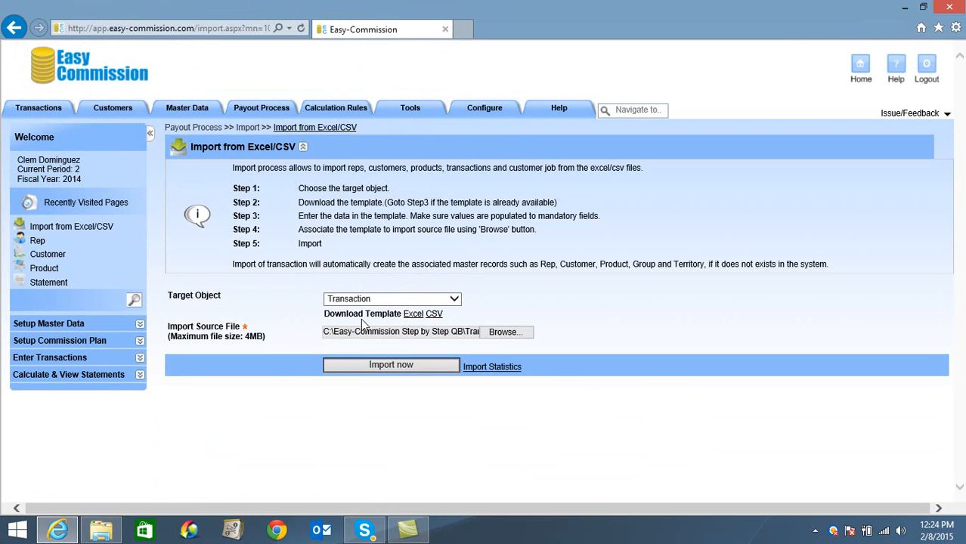
pyautogui.click(391, 365)
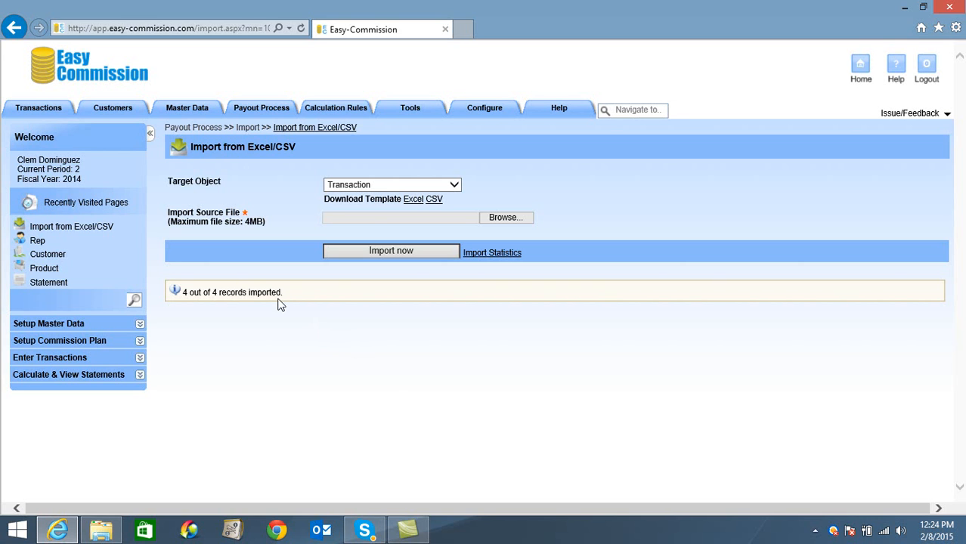
# Calculate commissions for all reps for the current period
pyautogui.moveTo(254, 106)
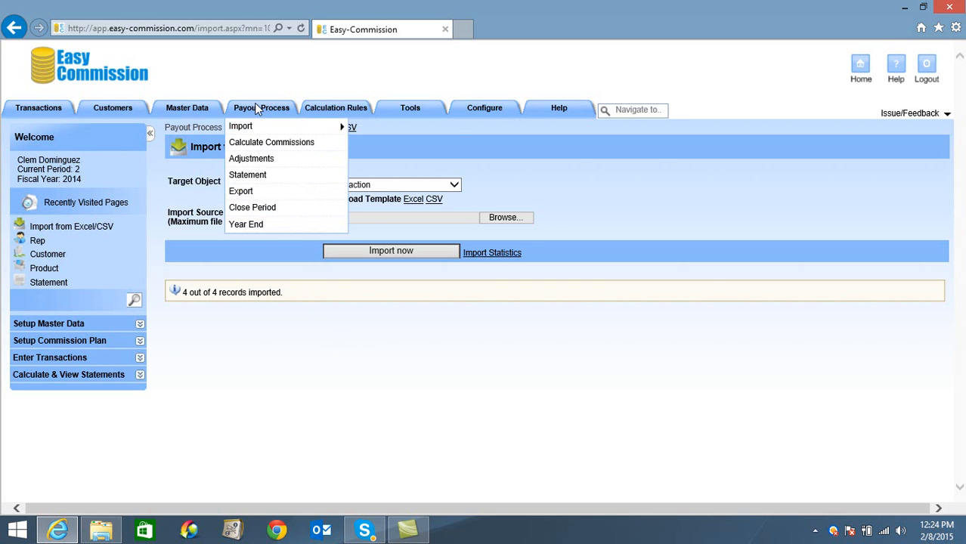
pyautogui.click(269, 142)
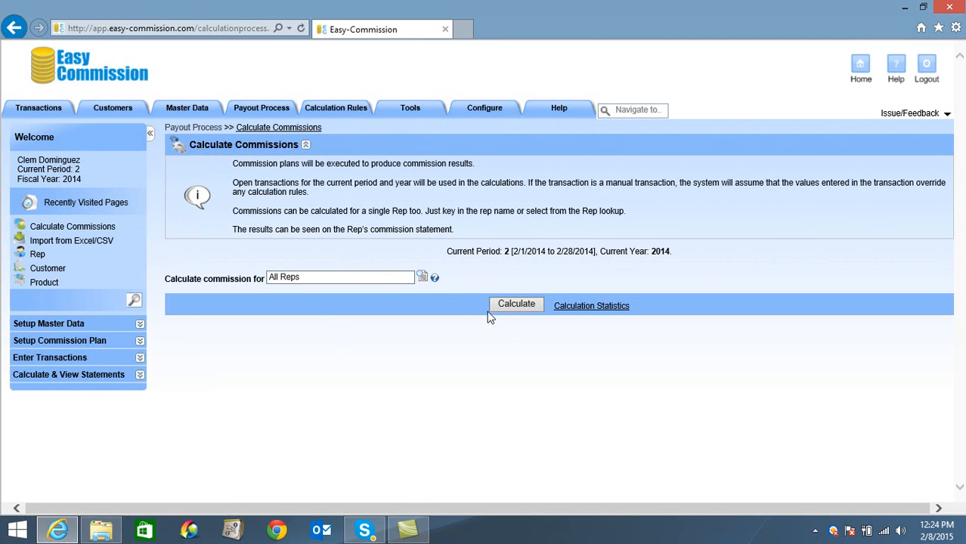
pyautogui.click(513, 305)
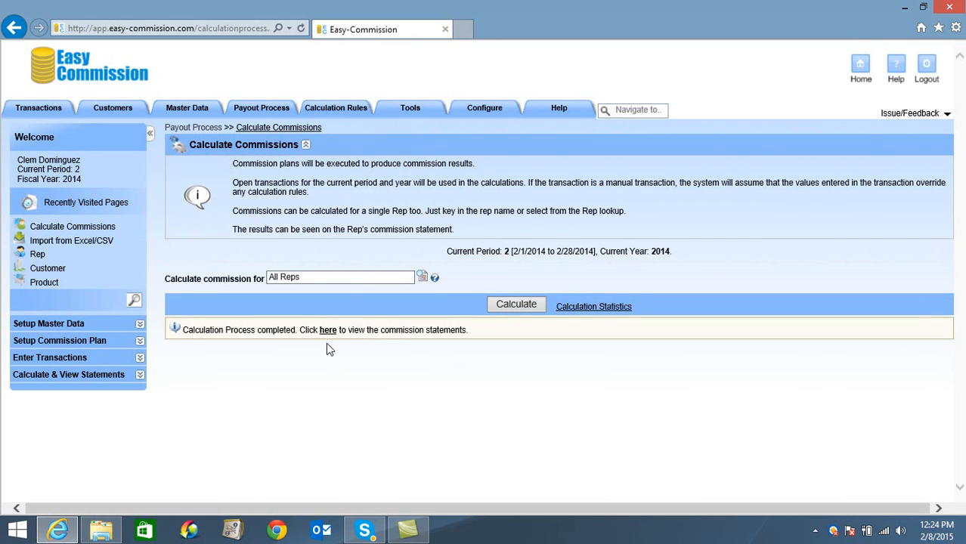
# View the commission statements for period 2 of 2014, moving on to the next rep's statement to read its commission details
pyautogui.click(329, 333)
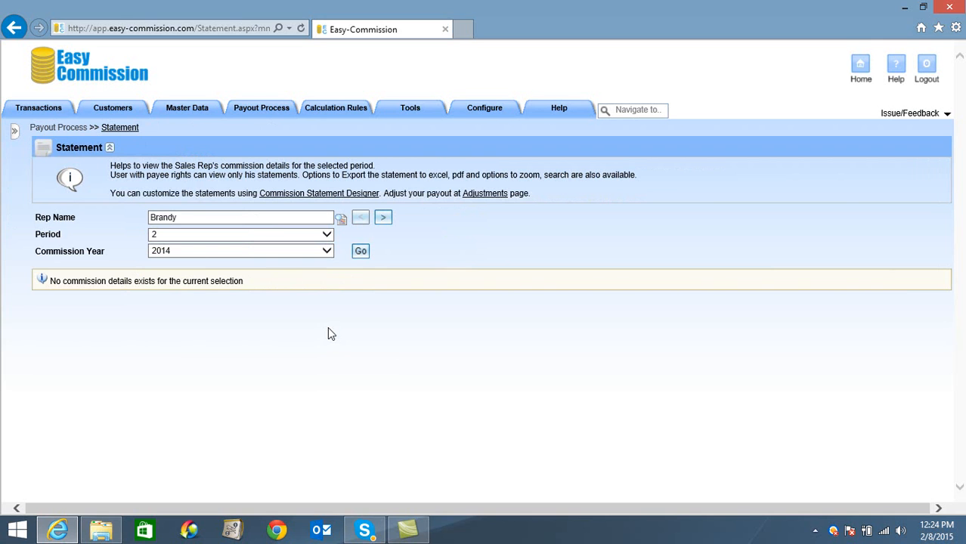
pyautogui.click(384, 217)
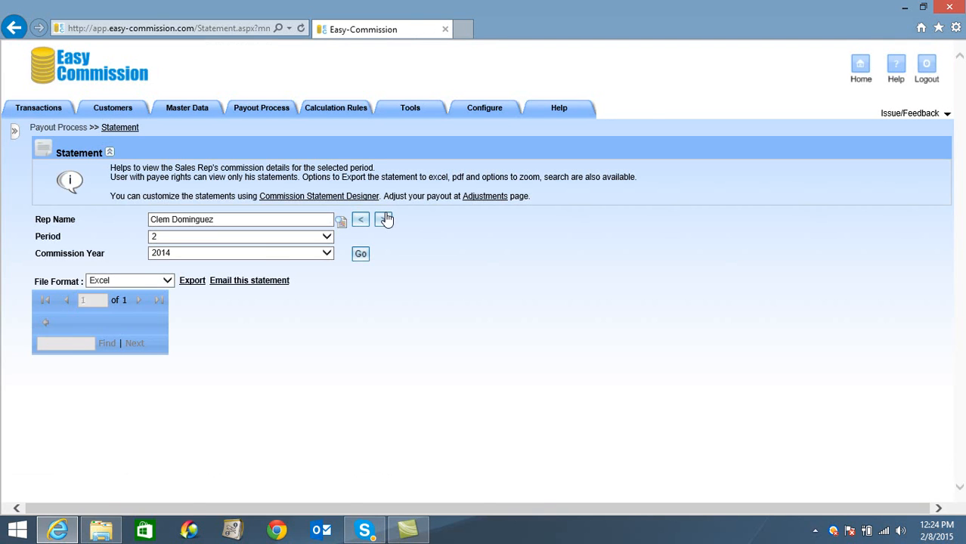
pyautogui.moveTo(954, 283)
pyautogui.mouseDown()
pyautogui.moveTo(961, 383)
pyautogui.moveTo(952, 285)
pyautogui.mouseUp()
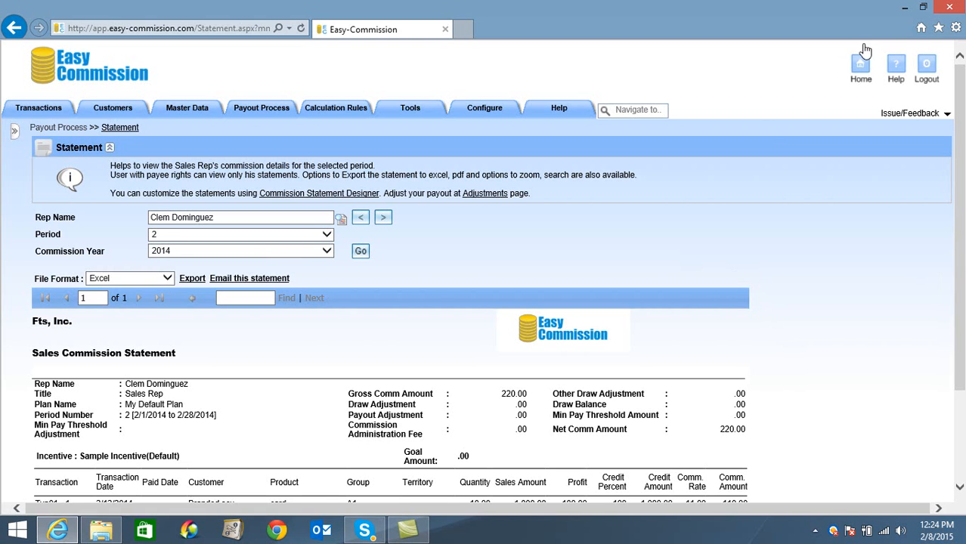
# Return to the home page and look over the process overview with its demo videos and commission plan guides
pyautogui.click(862, 66)
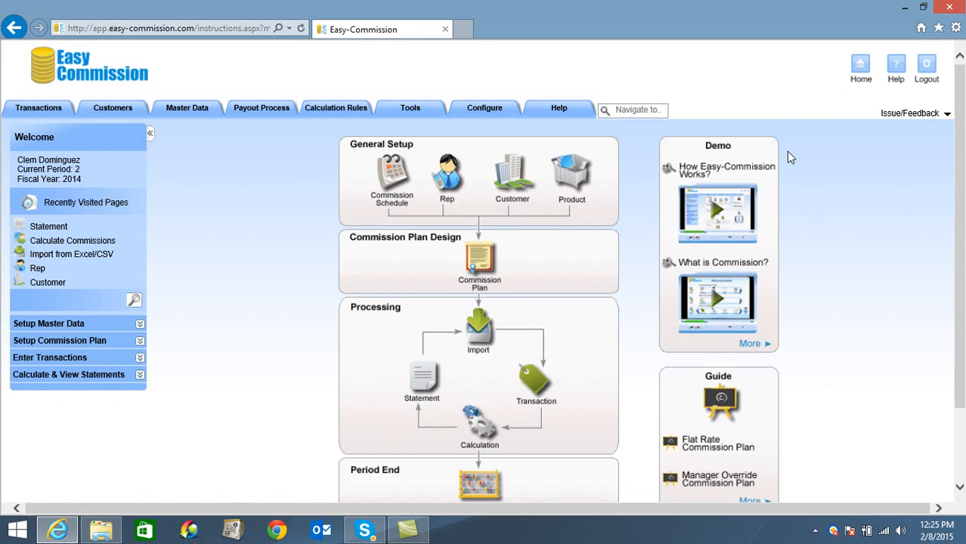
pyautogui.moveTo(699, 180)
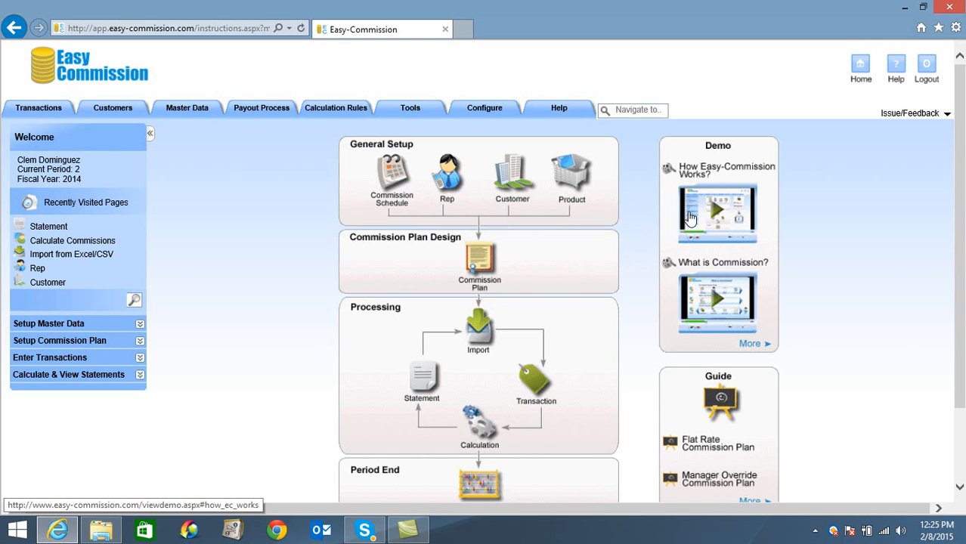
pyautogui.moveTo(961, 255); pyautogui.dragTo(963, 313)
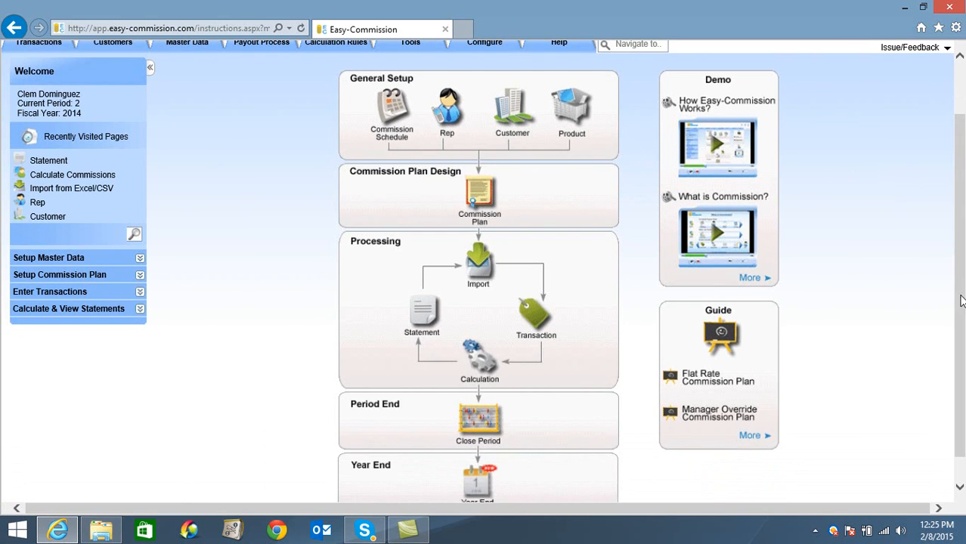